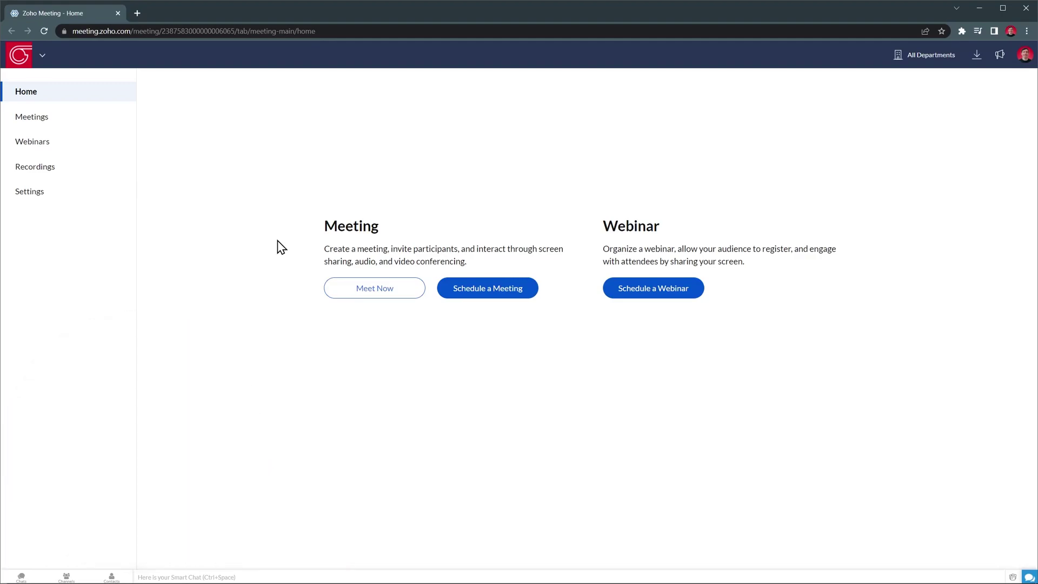
Start an instant video conference with the preselected camera and computer audio, dismissing the participant invitation, and stop the camera video
{"action": "left_click", "coordinate": [363, 288]}
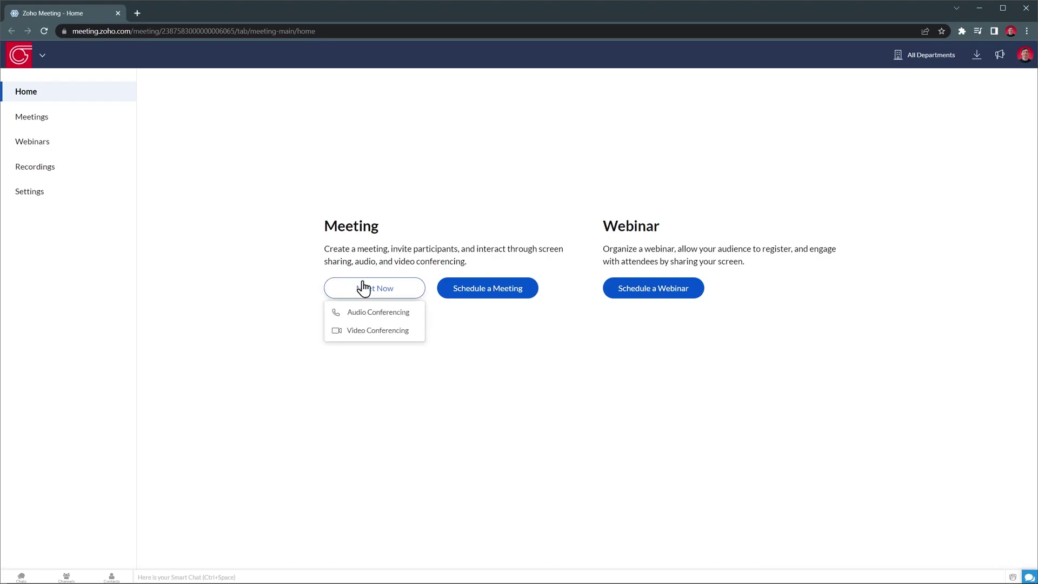
{"action": "left_click", "coordinate": [368, 330]}
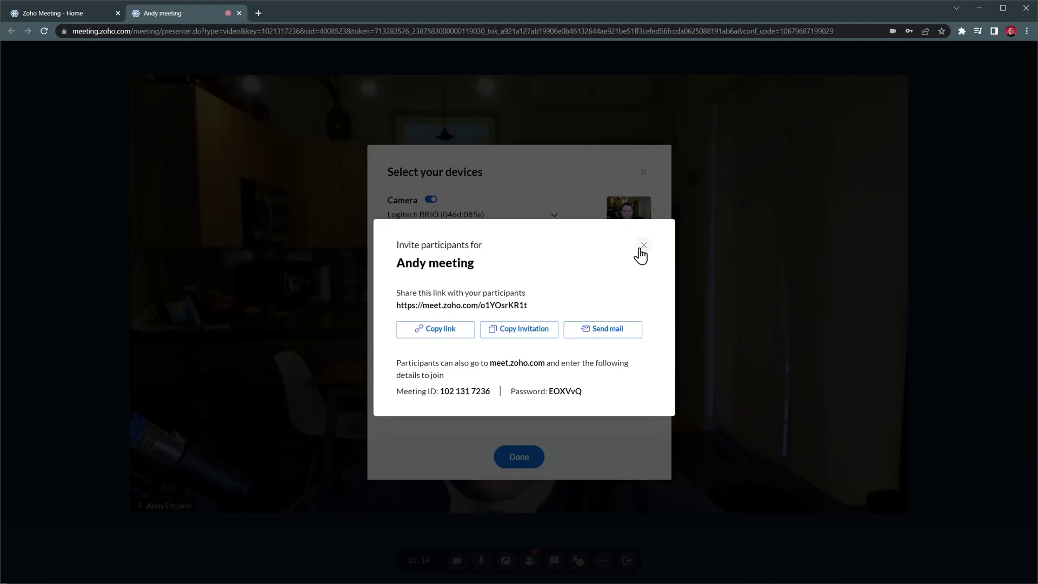
{"action": "left_click", "coordinate": [643, 247]}
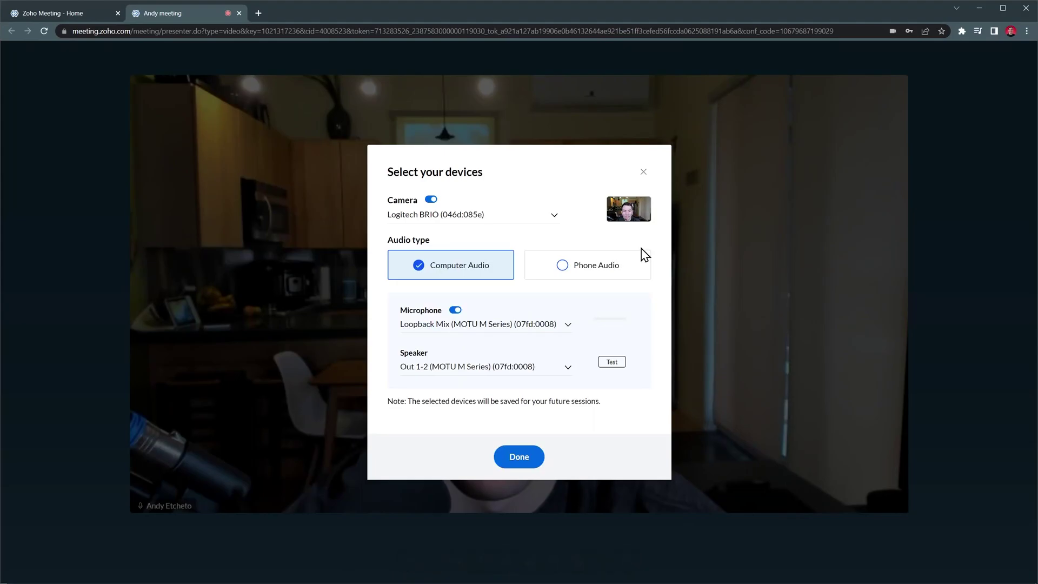
{"action": "left_click", "coordinate": [523, 456]}
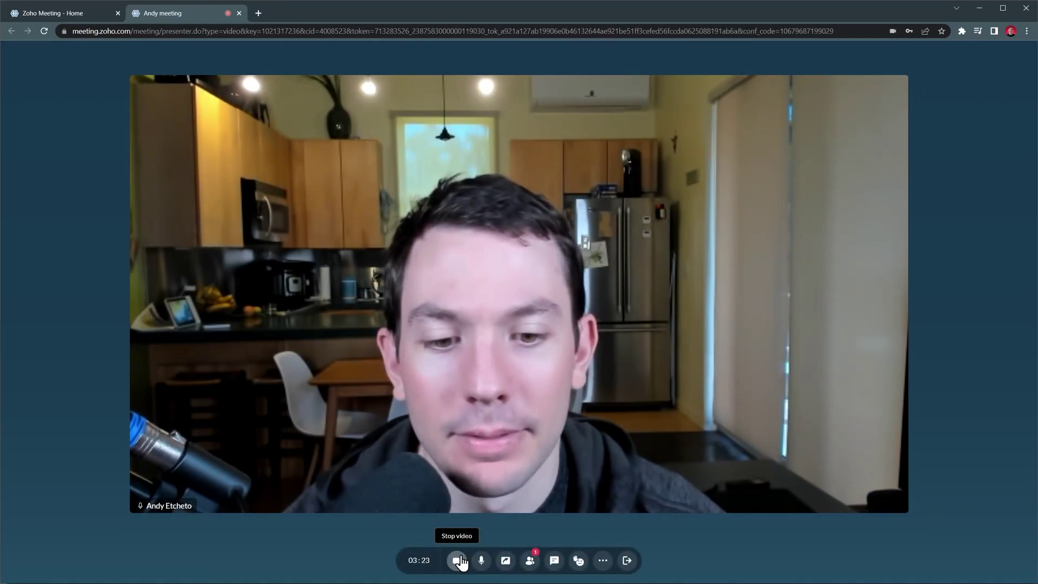
{"action": "left_click", "coordinate": [459, 561]}
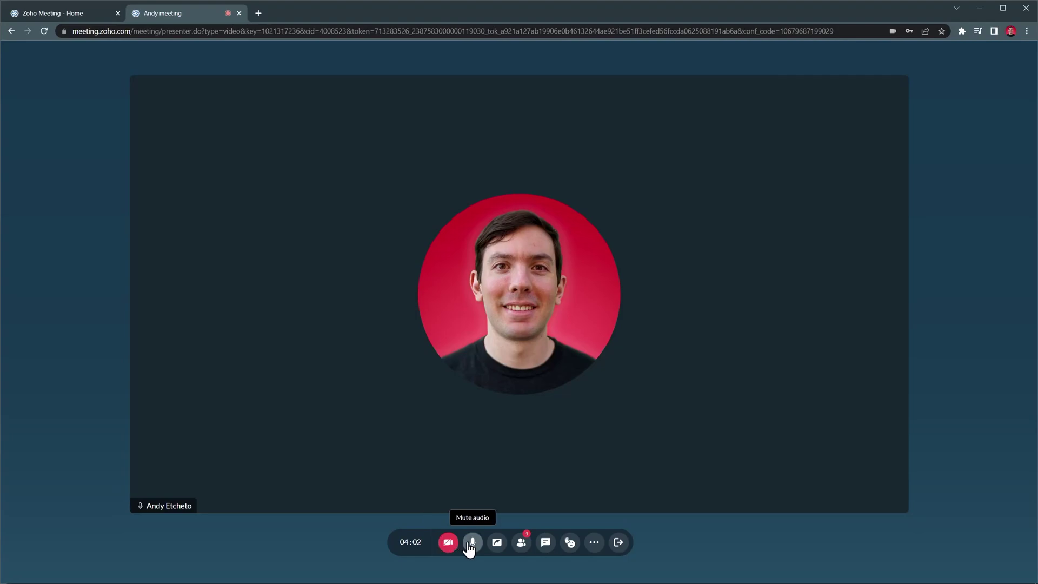
Look at the meeting's screen-sharing choices without sharing anything, and view its participants list, chat and emoji reactions
{"action": "left_click", "coordinate": [498, 546]}
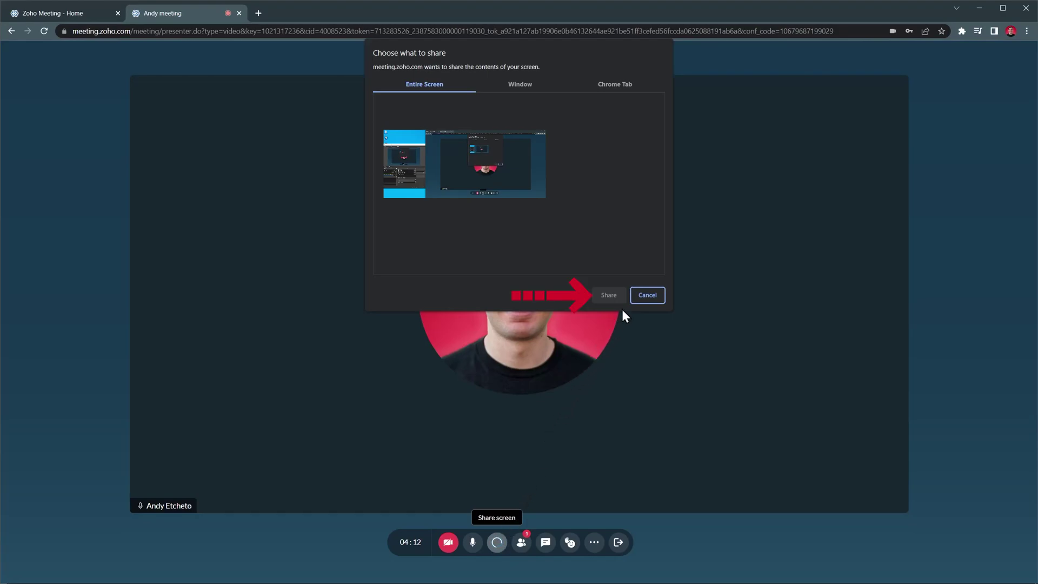
{"action": "left_click", "coordinate": [647, 296]}
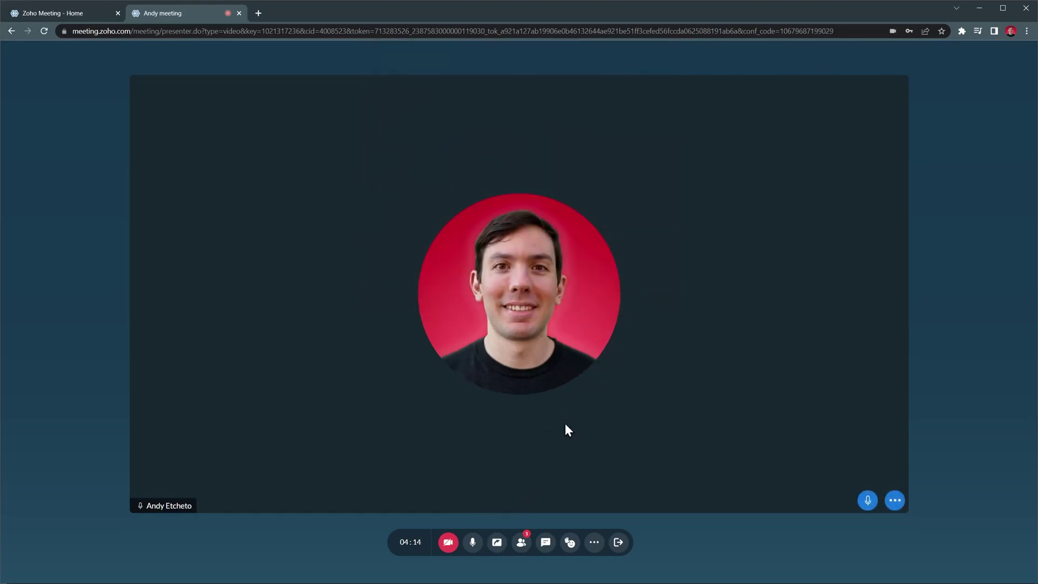
{"action": "left_click", "coordinate": [522, 542]}
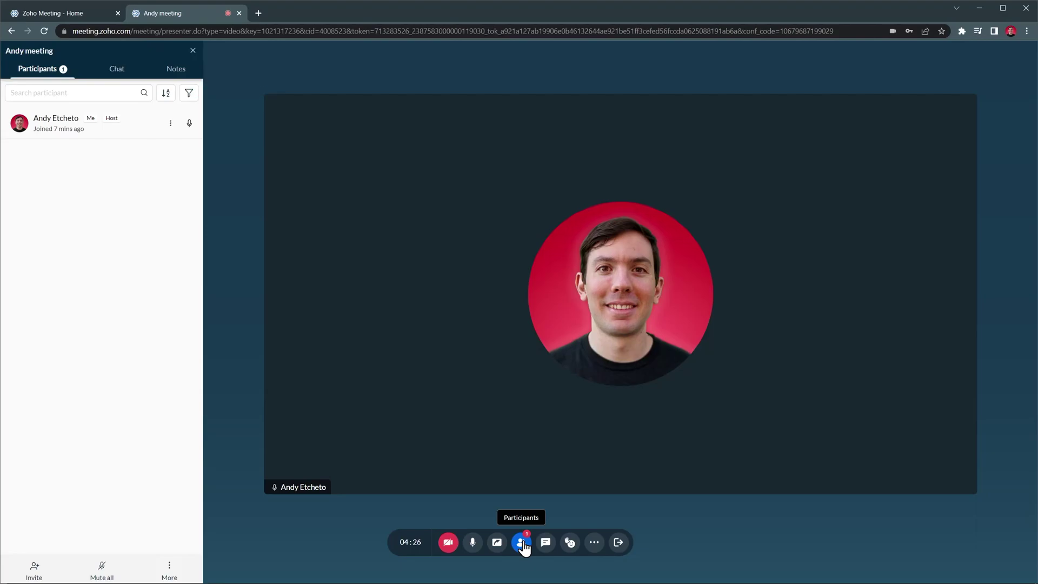
{"action": "left_click", "coordinate": [545, 544]}
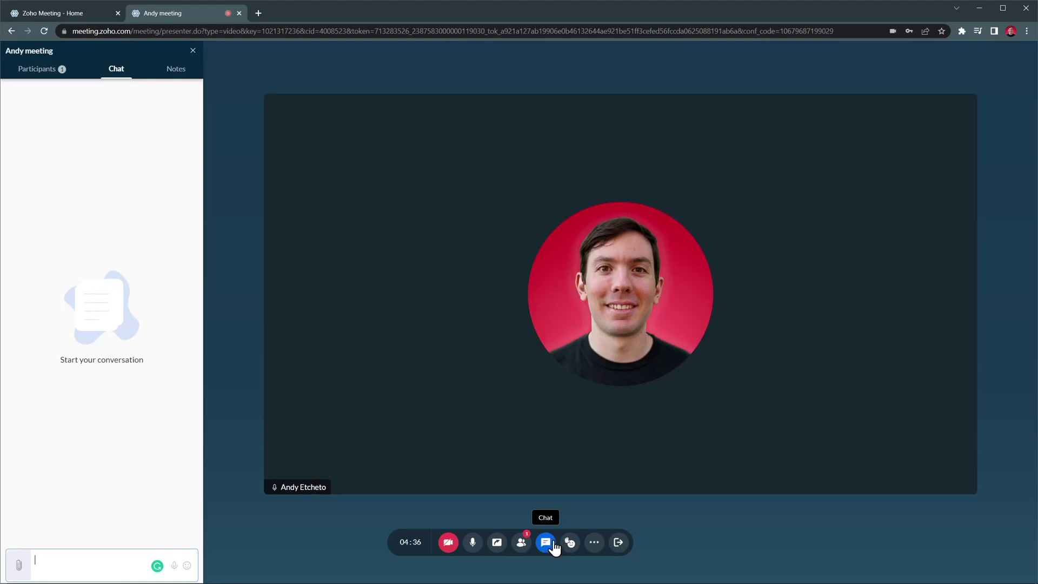
{"action": "left_click", "coordinate": [568, 544]}
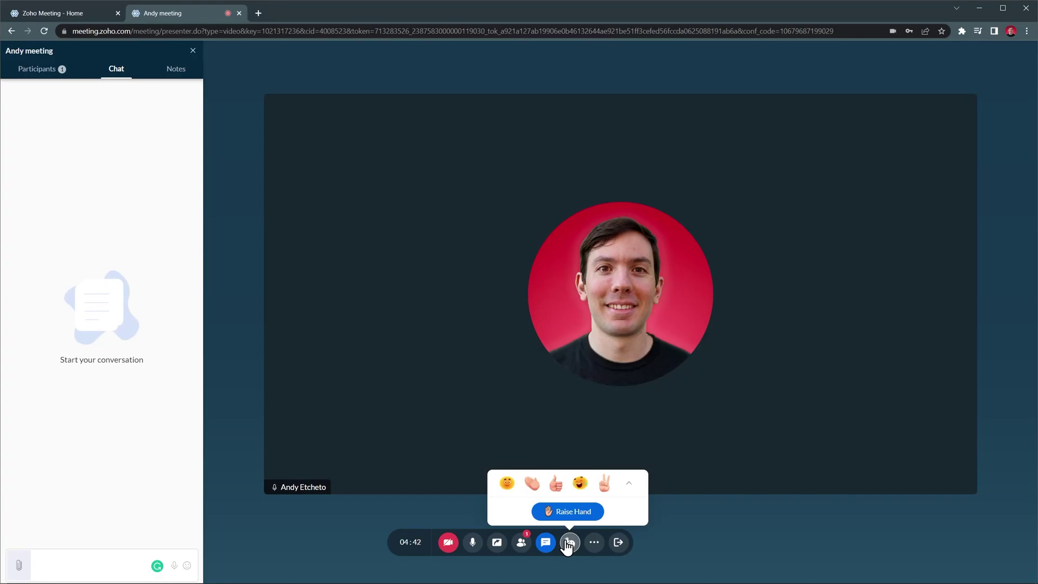
Look through the additional meeting options, including the Preferences and Change Layout choices, and open the Meeting Notes
{"action": "left_click", "coordinate": [594, 544]}
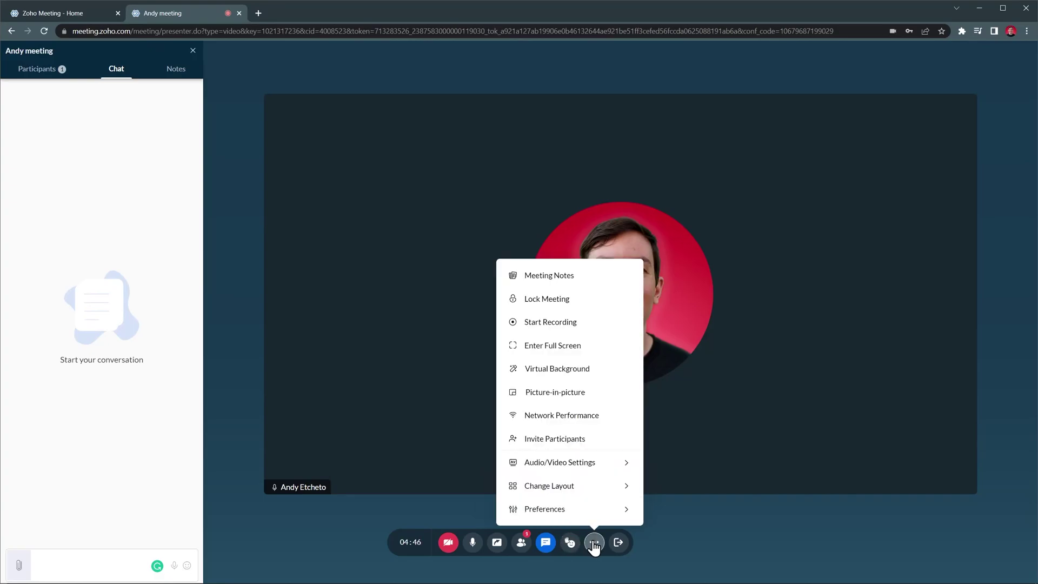
{"action": "mouse_move", "coordinate": [595, 519]}
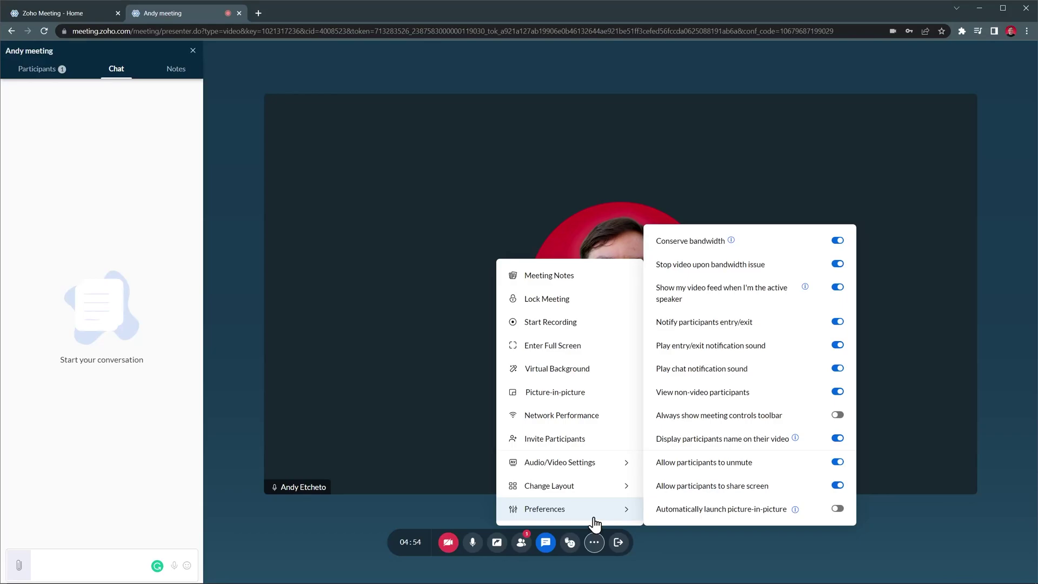
{"action": "mouse_move", "coordinate": [590, 496]}
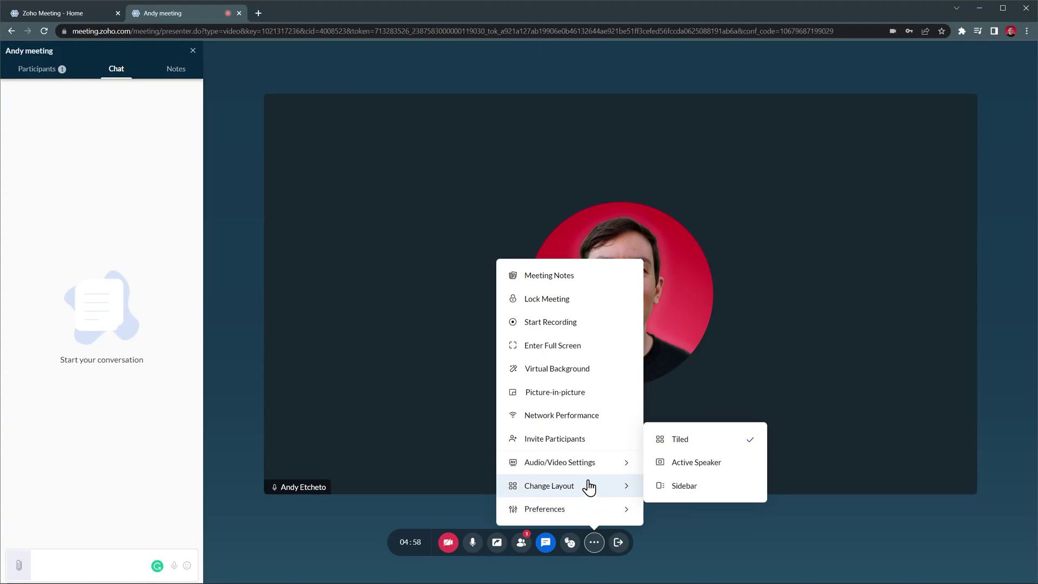
{"action": "mouse_move", "coordinate": [586, 476]}
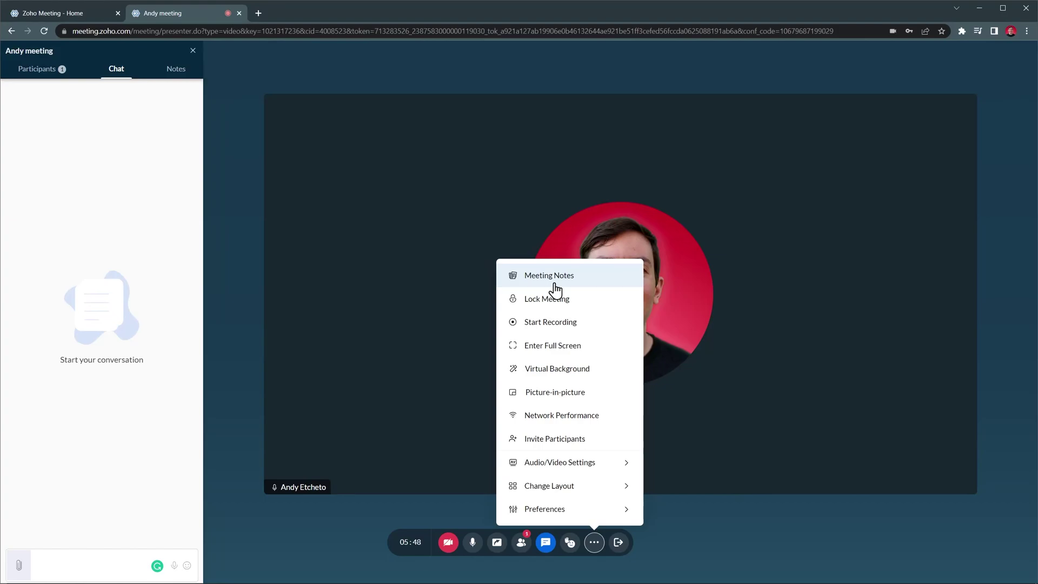
{"action": "left_click", "coordinate": [555, 284]}
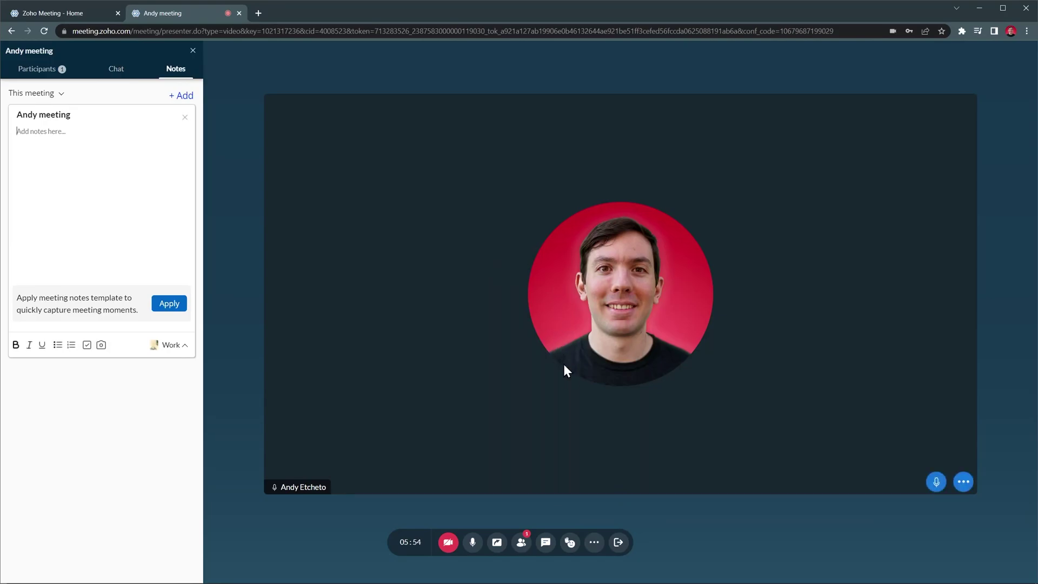
End the meeting for all participants without sending feedback and close its browser tab
{"action": "left_click", "coordinate": [620, 543]}
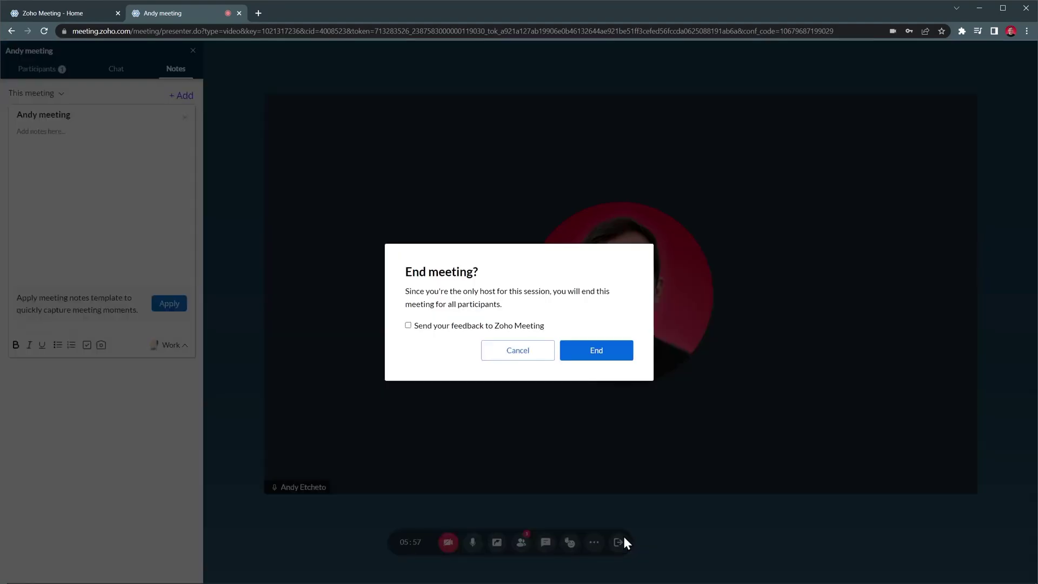
{"action": "left_click", "coordinate": [598, 357]}
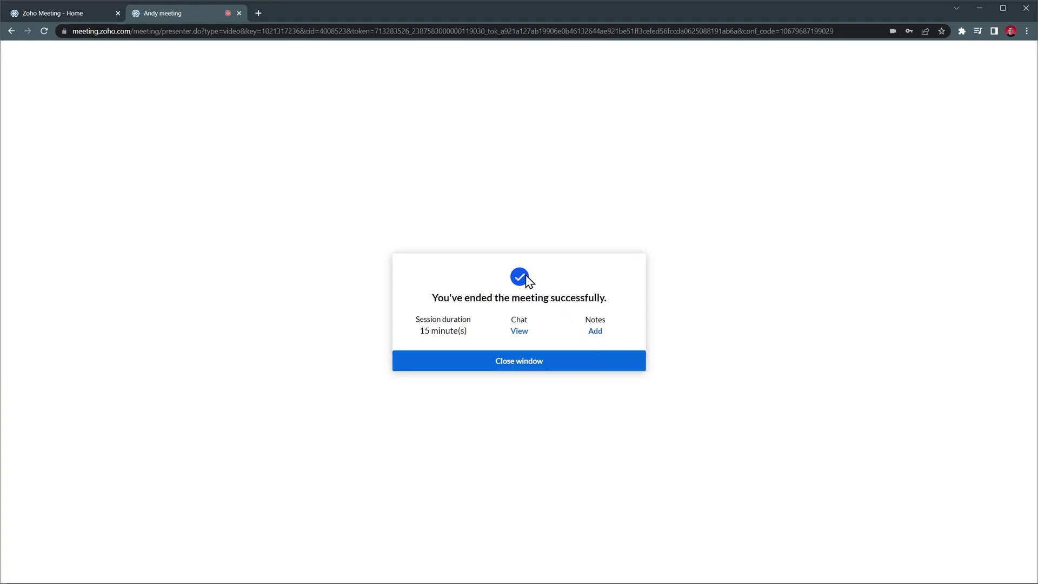
{"action": "left_click", "coordinate": [239, 13]}
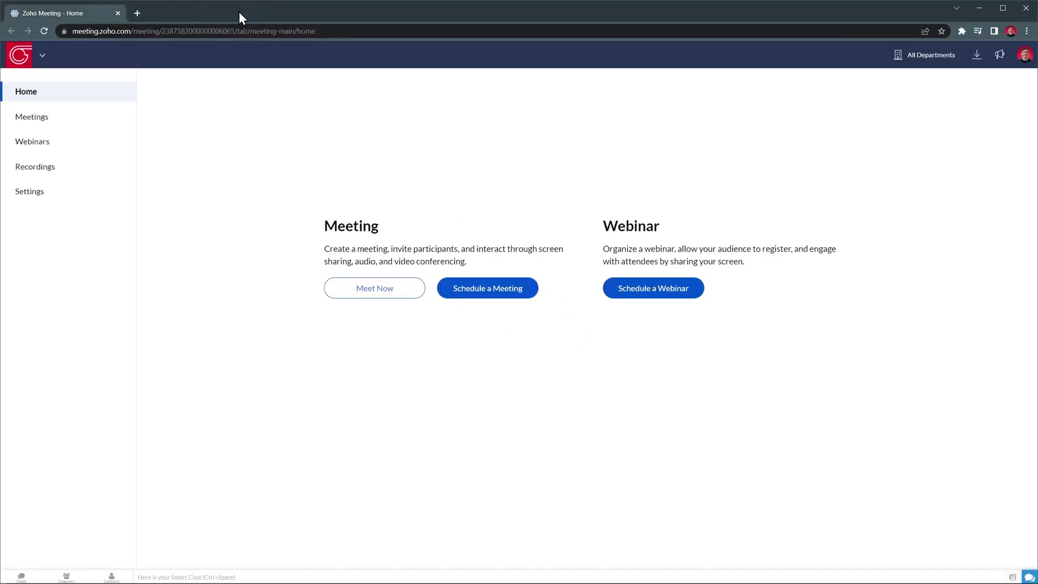
View the meeting scheduling form and the conference choices for a May 17 12:00 pm event in the Zoho Mail calendar, without scheduling a meeting
{"action": "left_click", "coordinate": [468, 289]}
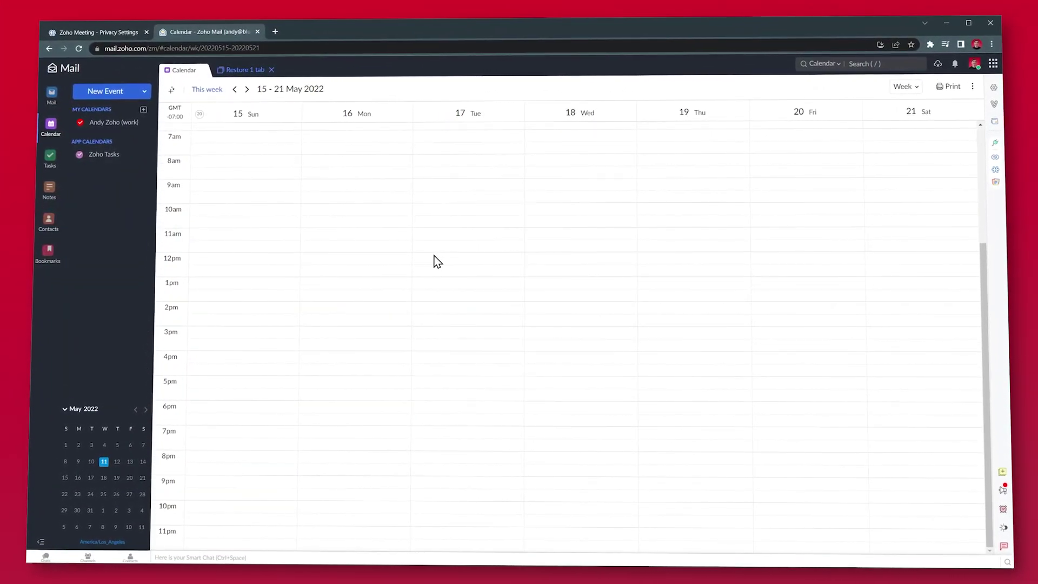
{"action": "left_click", "coordinate": [438, 262]}
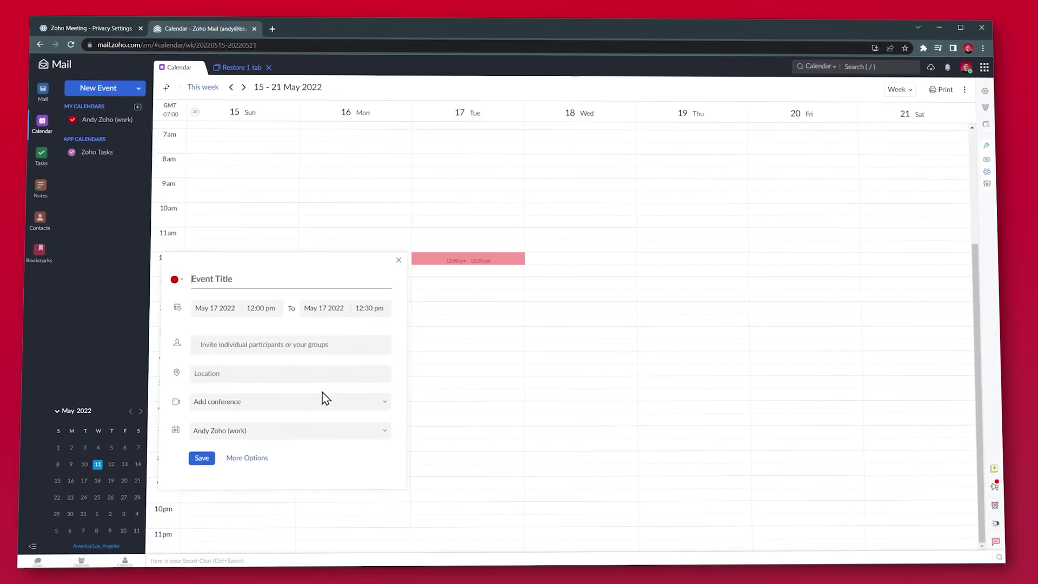
{"action": "left_click", "coordinate": [313, 405]}
{"action": "left_click", "coordinate": [303, 421]}
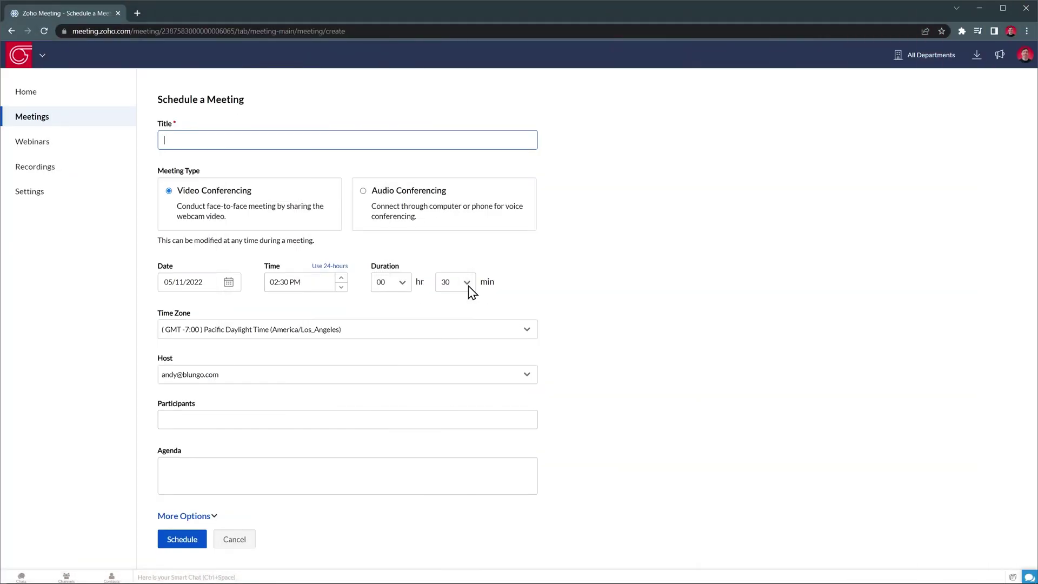
{"action": "left_click", "coordinate": [246, 538]}
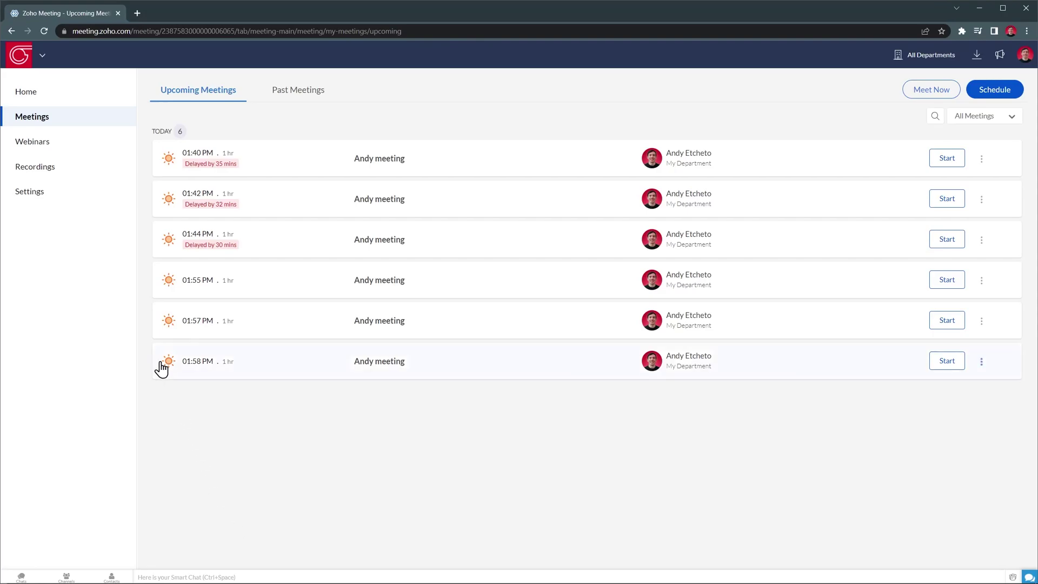
Check the upcoming webinars and the meeting recordings
{"action": "left_click", "coordinate": [51, 150]}
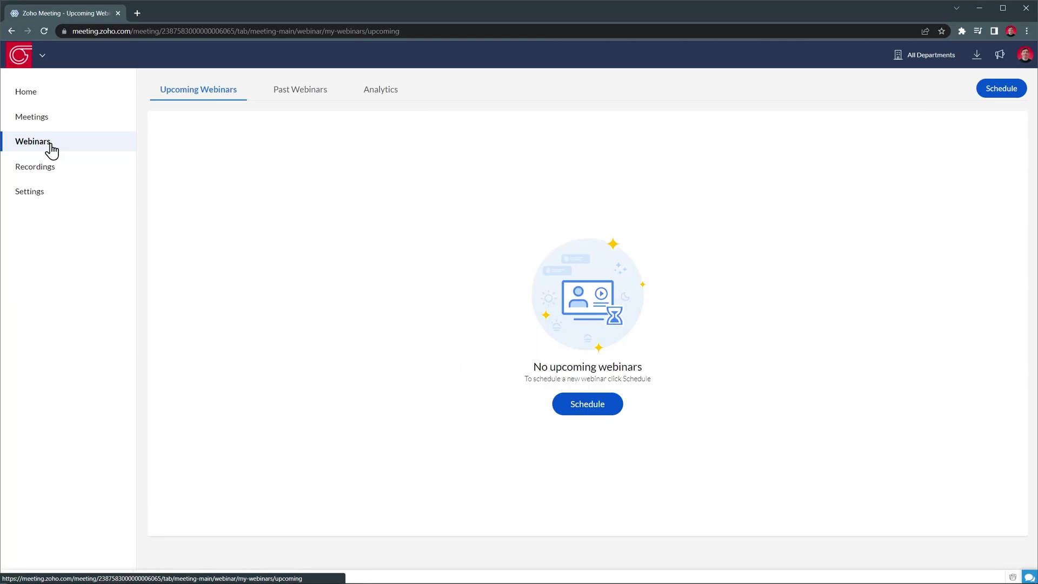
{"action": "left_click", "coordinate": [47, 169]}
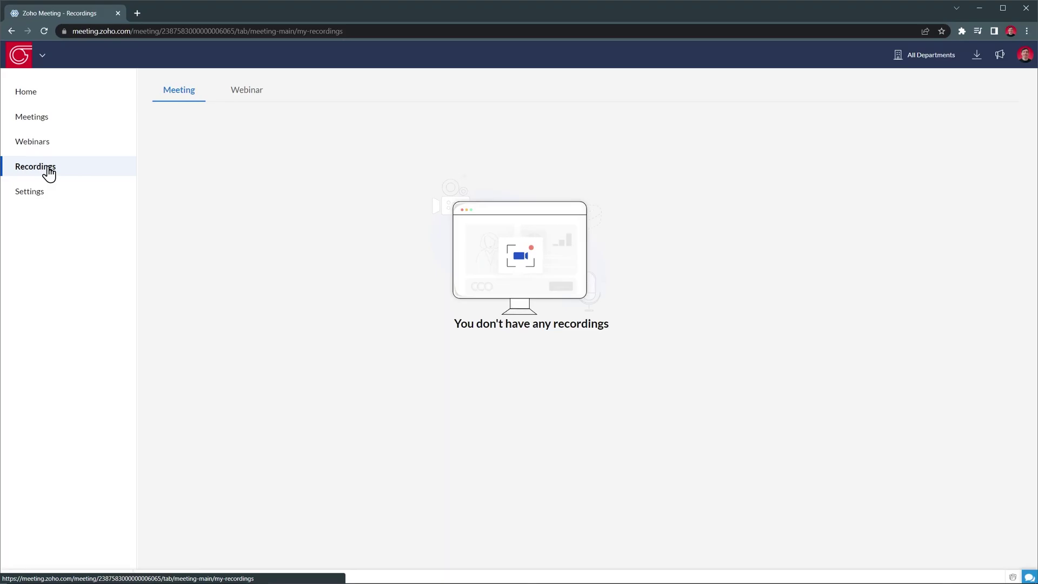
Examine the personal settings, covering locale information and the meeting and webinar preferences
{"action": "left_click", "coordinate": [43, 191]}
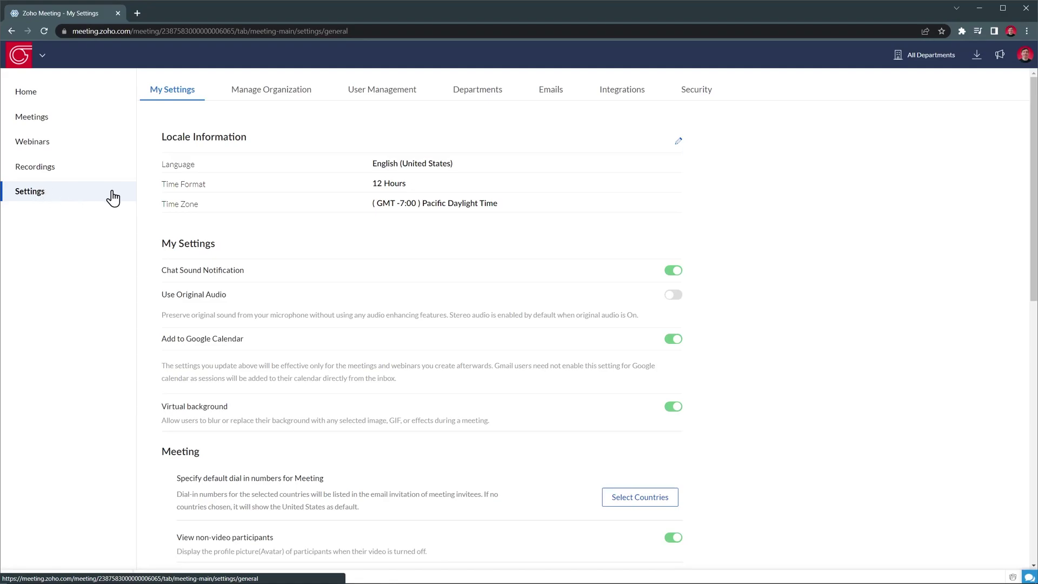
{"action": "scroll", "coordinate": [157, 205], "scroll_direction": "down", "scroll_amount": 1}
{"action": "scroll", "coordinate": [156, 205], "scroll_direction": "down", "scroll_amount": 5}
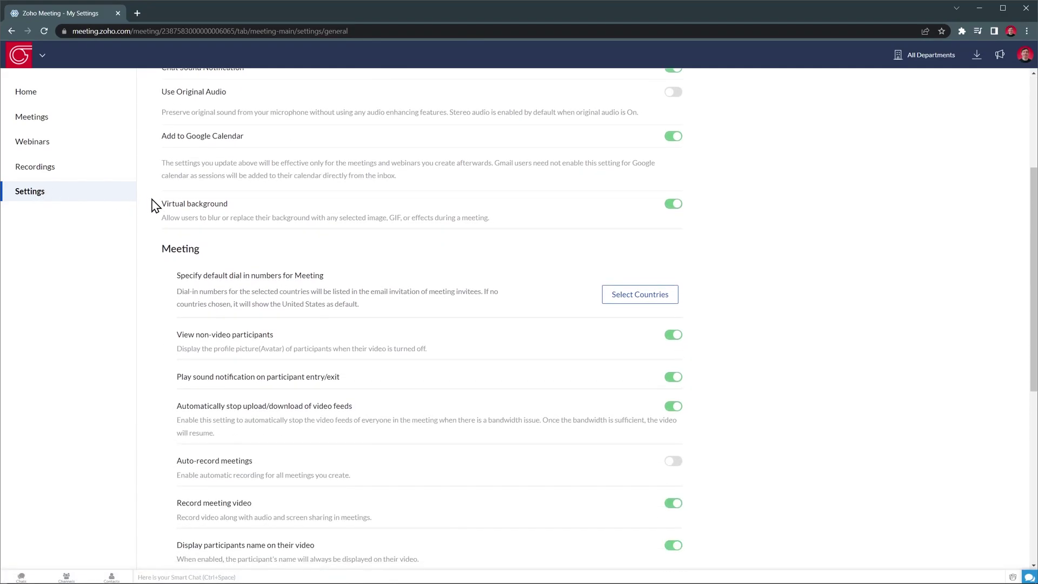
{"action": "scroll", "coordinate": [157, 205], "scroll_direction": "down", "scroll_amount": 3}
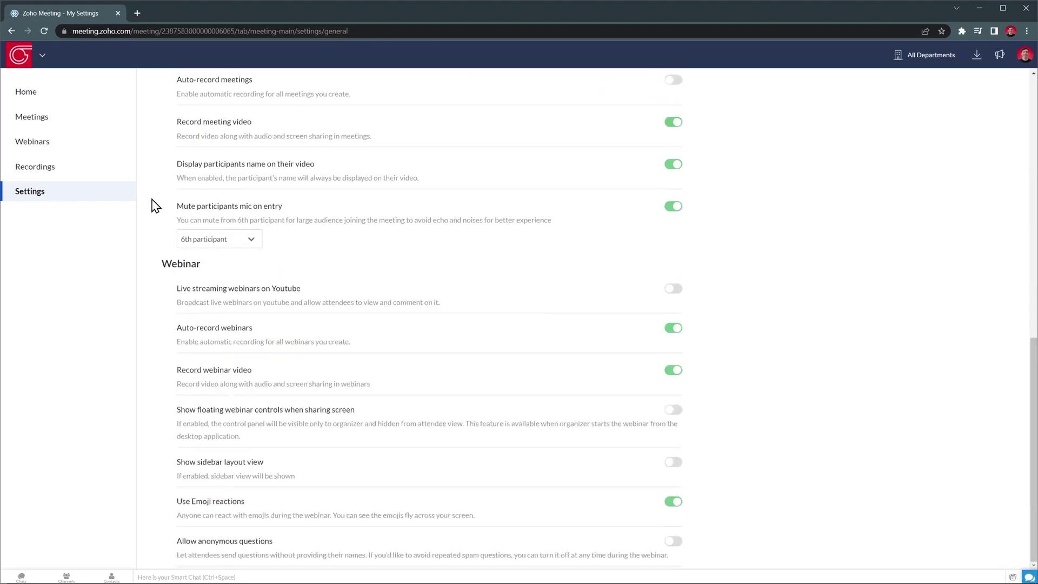
{"action": "scroll", "coordinate": [156, 206], "scroll_direction": "up", "scroll_amount": 10}
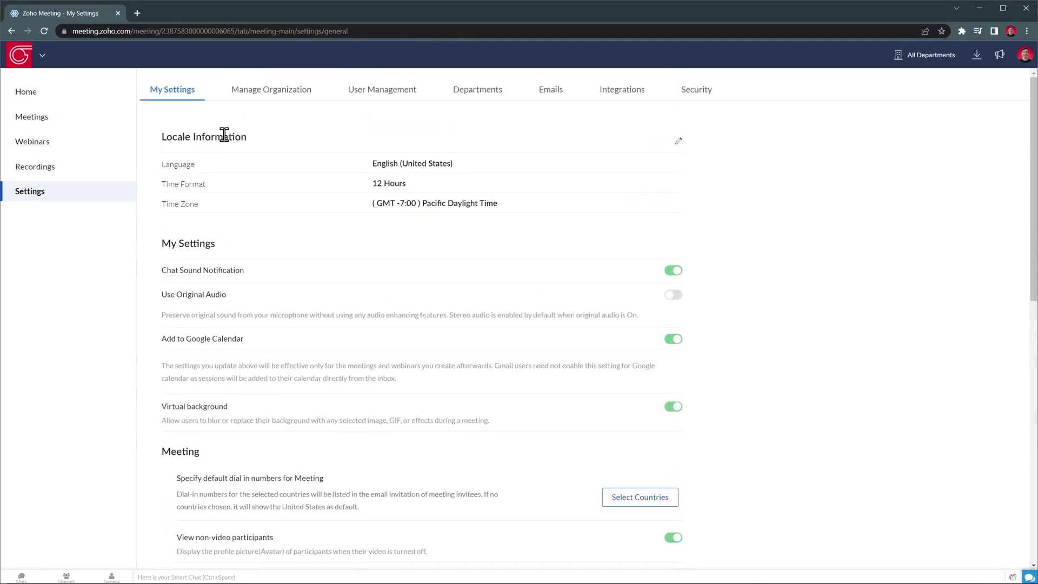
Review the organization's settings: organization info, custom domain, user management, departments and email addresses
{"action": "left_click", "coordinate": [277, 96]}
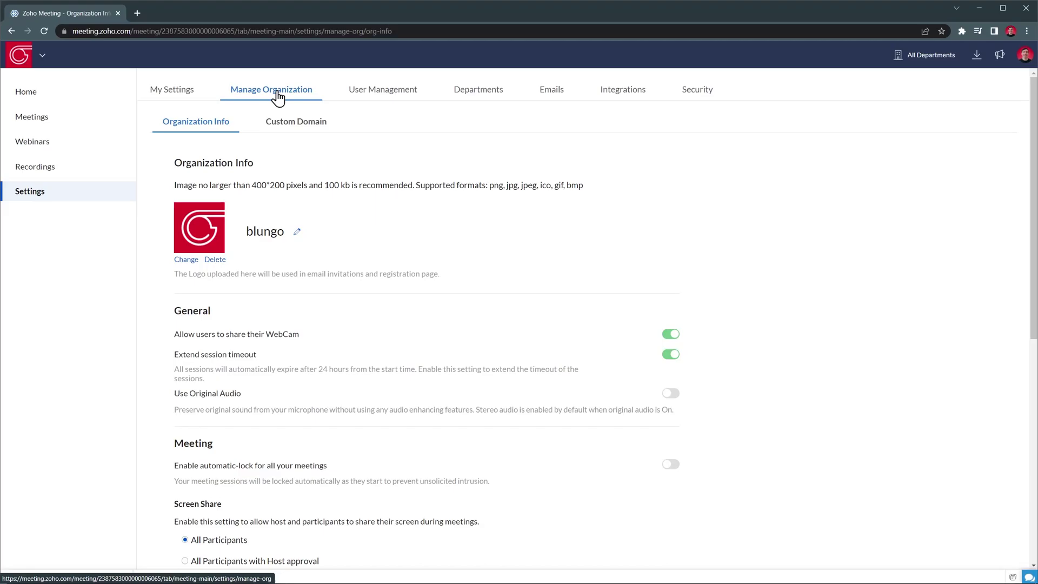
{"action": "left_click", "coordinate": [291, 122]}
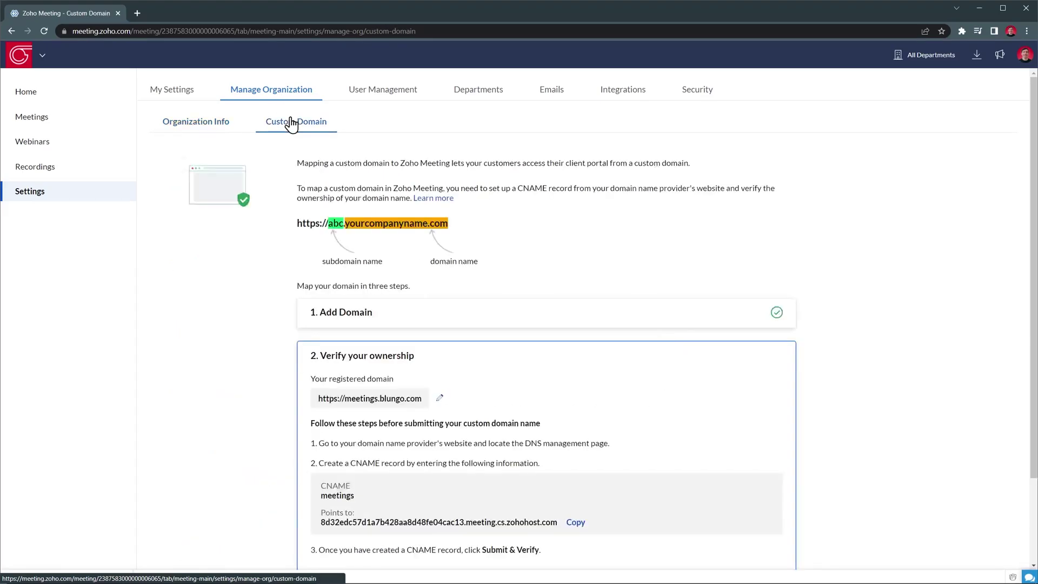
{"action": "left_click", "coordinate": [366, 97]}
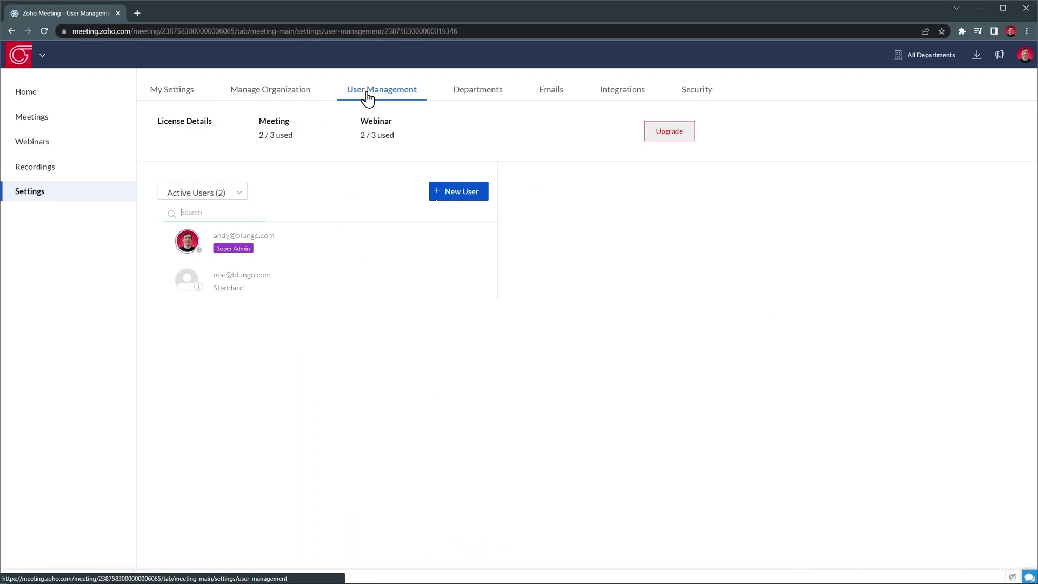
{"action": "left_click", "coordinate": [465, 98]}
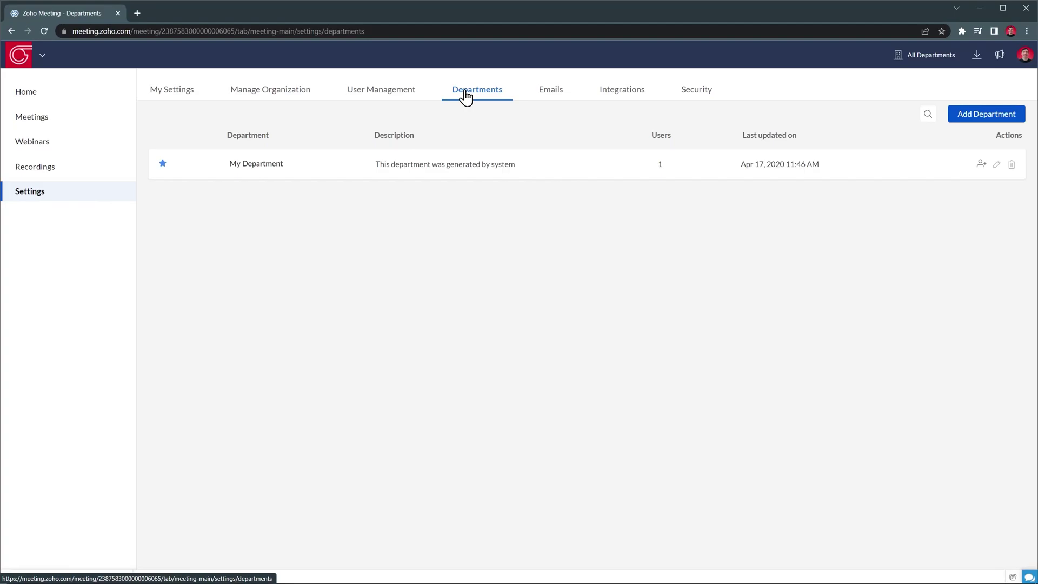
{"action": "left_click", "coordinate": [547, 99]}
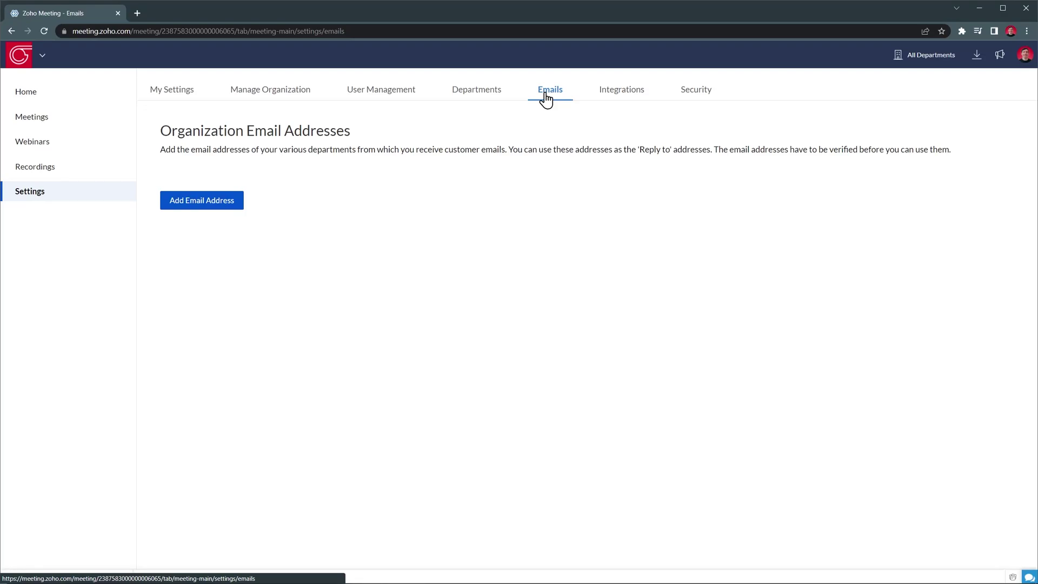
Explore the available integrations, including scheduling a meeting from Zoho Mail and the Video Conferencing settings in Zoho Bookings
{"action": "left_click", "coordinate": [611, 99]}
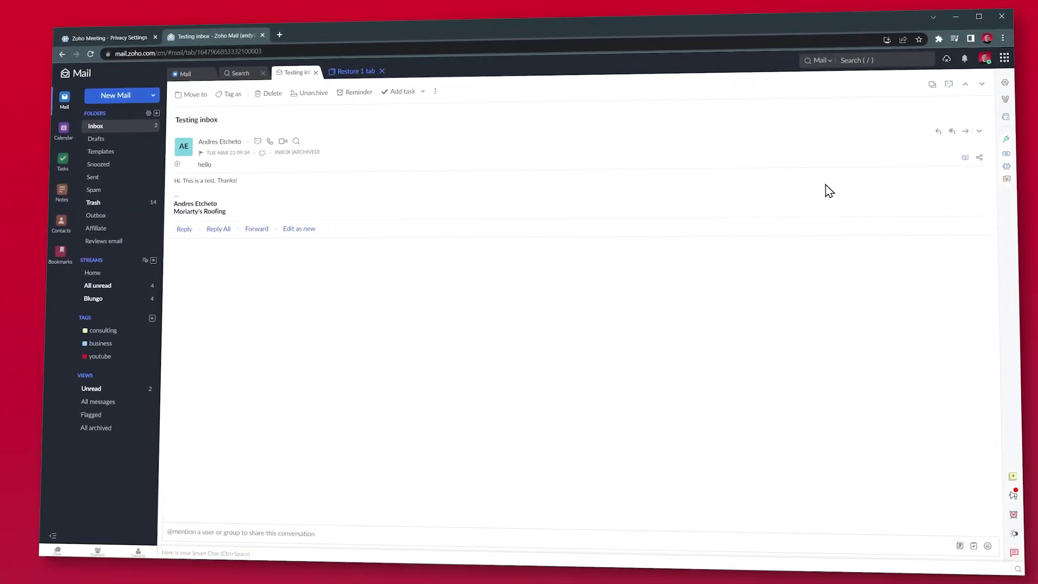
{"action": "left_click", "coordinate": [1006, 167]}
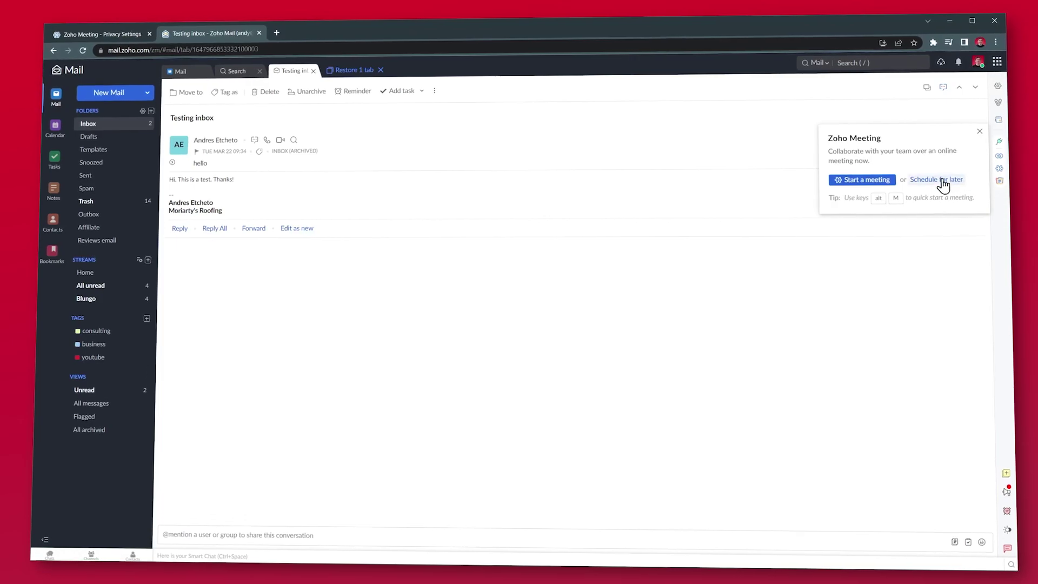
{"action": "left_click", "coordinate": [936, 181]}
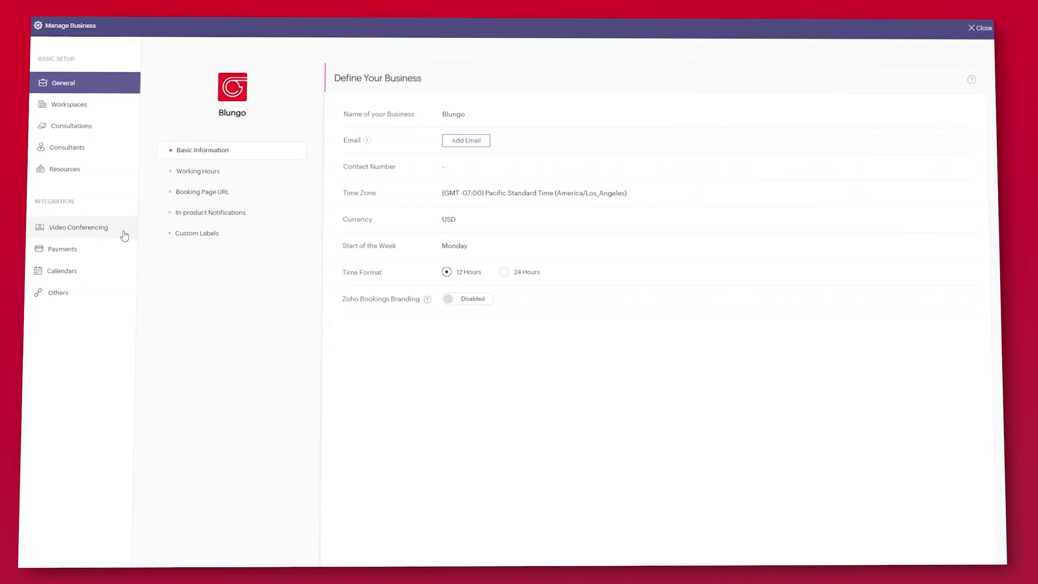
{"action": "left_click", "coordinate": [113, 232]}
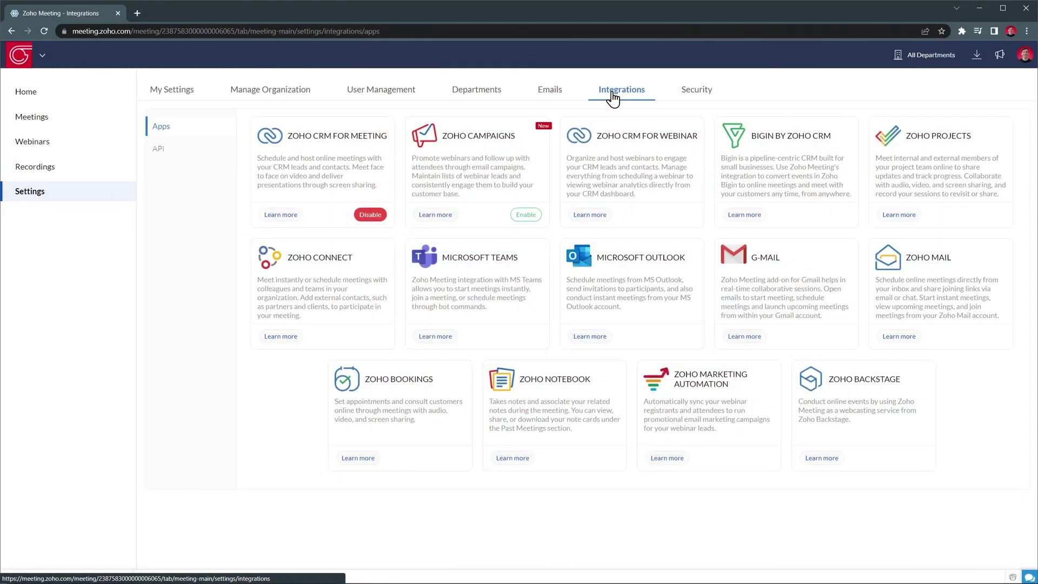
Open the Security settings of Zoho Meeting to view the privacy options
{"action": "left_click", "coordinate": [687, 100]}
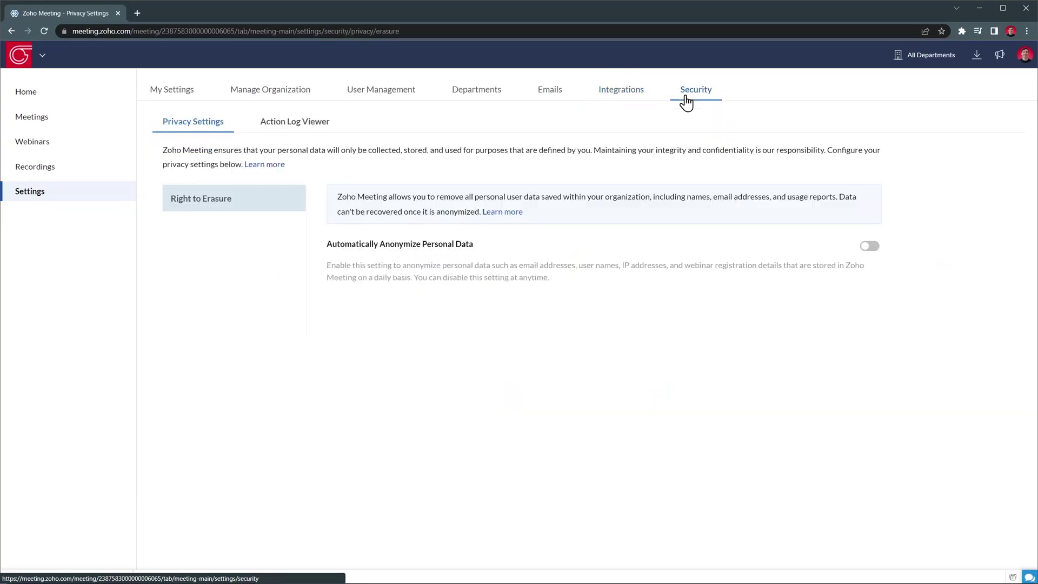